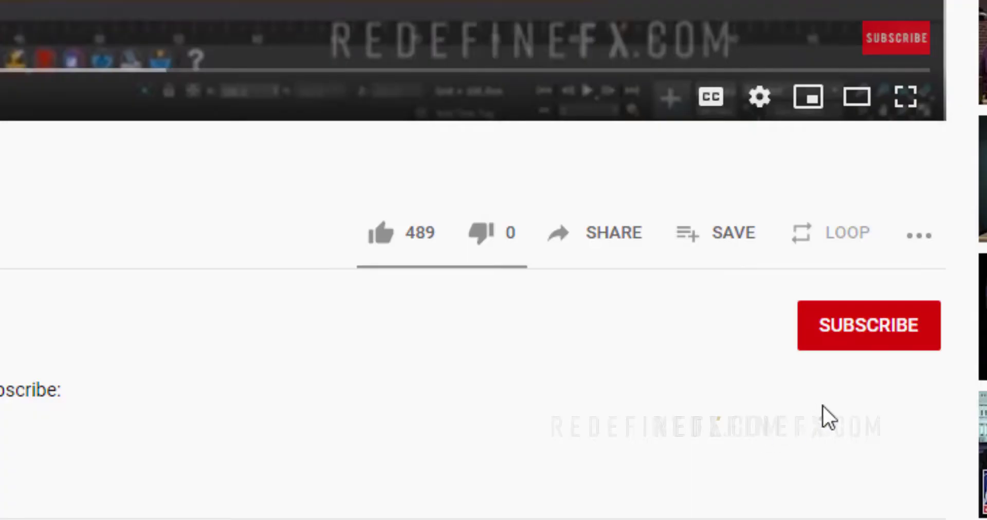
- Subscribe to the YouTube channel and turn on its notifications
{"action": "left_click", "coordinate": [846, 326]}
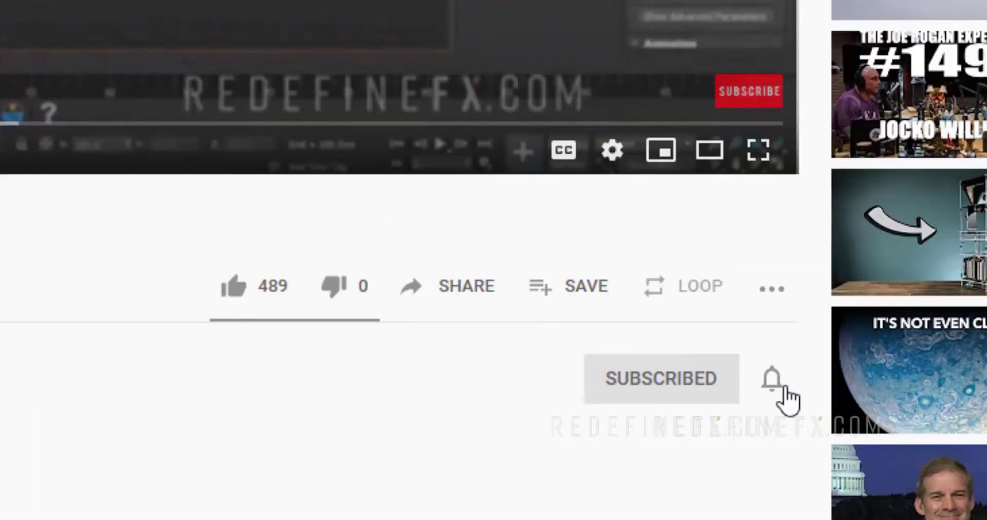
{"action": "left_click", "coordinate": [920, 329]}
{"action": "left_click", "coordinate": [810, 447]}
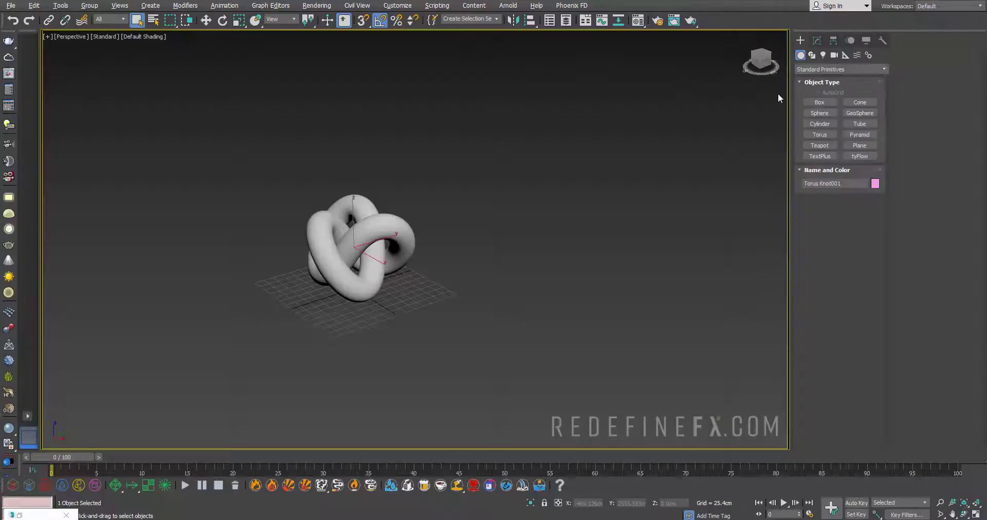
- Create a tyFlow tyIcon helper roughly covering the grid under the torus knot
{"action": "left_click", "coordinate": [846, 55]}
{"action": "left_click", "coordinate": [833, 69]}
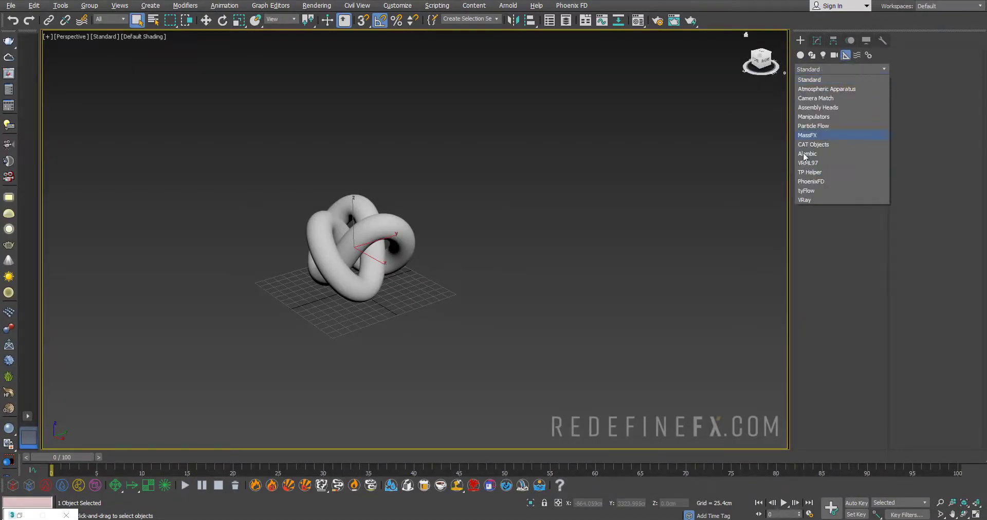
{"action": "left_click", "coordinate": [810, 194]}
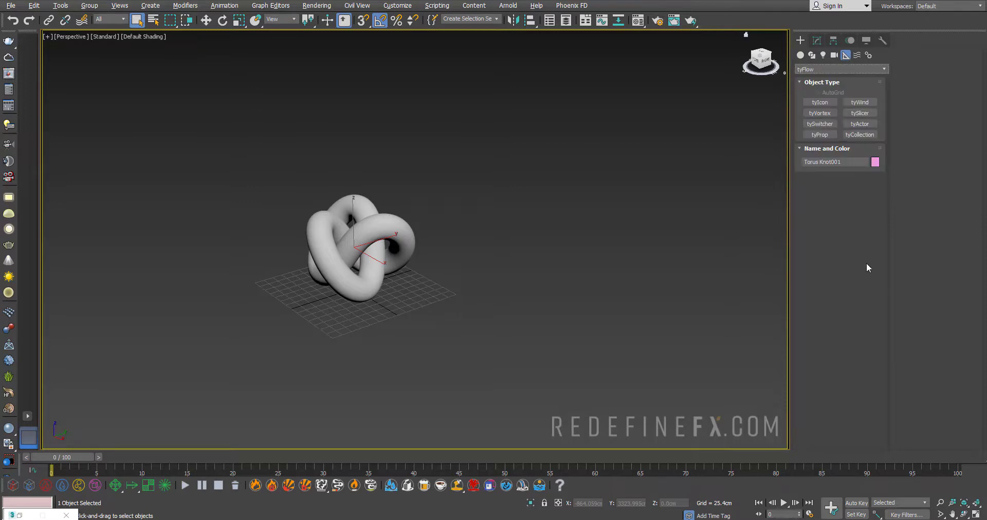
{"action": "left_click", "coordinate": [821, 103]}
{"action": "left_click_drag", "start_coordinate": [452, 286], "coordinate": [239, 276]}
{"action": "right_click", "coordinate": [290, 279]}
{"action": "middle_click_drag", "start_coordinate": [341, 275], "coordinate": [309, 265], "text": "alt"}
- Move the tyIcon up to about Z 322 cm and along Y to about 299 cm, above the torus knot
{"action": "key", "text": "w"}
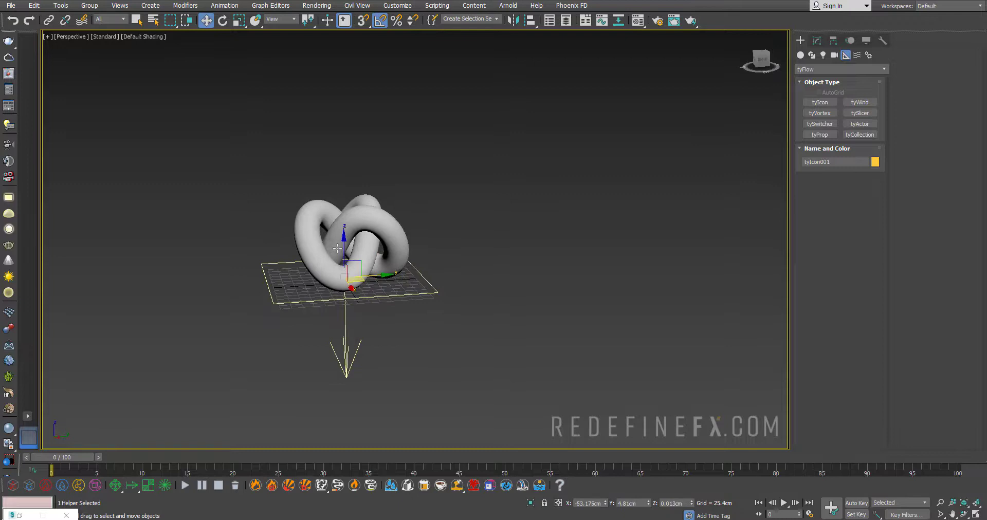
{"action": "left_click_drag", "start_coordinate": [332, 255], "coordinate": [331, 125]}
{"action": "middle_click_drag", "start_coordinate": [376, 156], "coordinate": [389, 180], "text": "alt"}
{"action": "left_click_drag", "start_coordinate": [403, 184], "coordinate": [504, 207]}
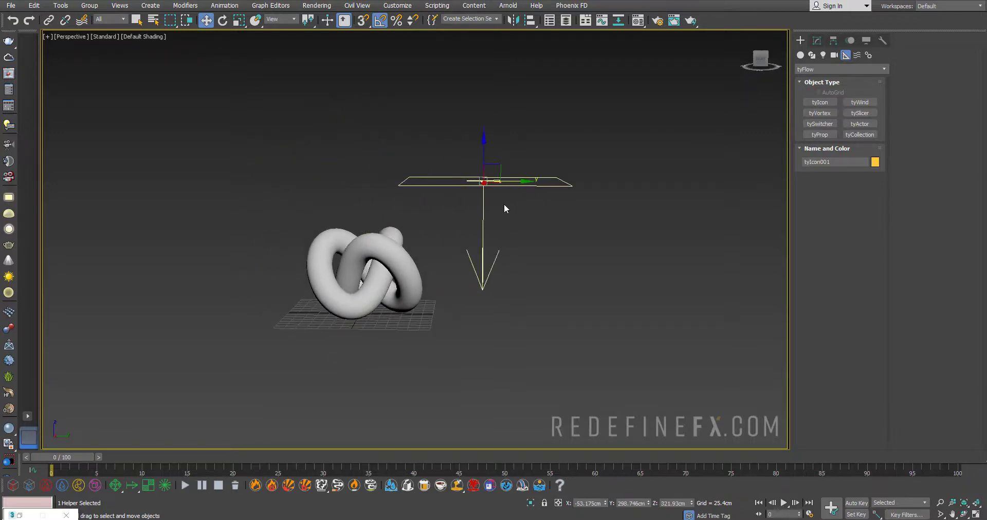
- Rotate the tyIcon about its X axis and raise it to about Z 384 cm
{"action": "key", "text": "e"}
{"action": "left_click_drag", "start_coordinate": [504, 158], "coordinate": [527, 186]}
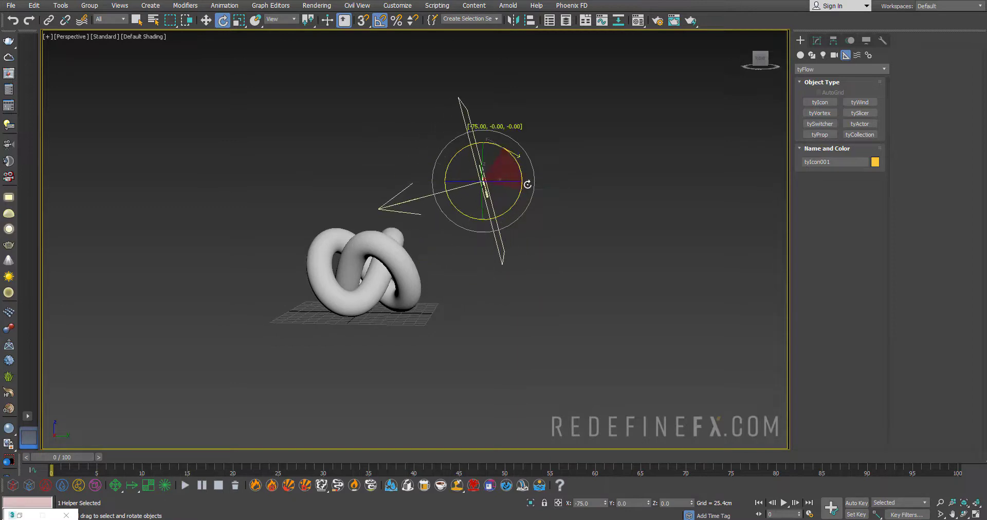
{"action": "middle_click_drag", "start_coordinate": [529, 187], "coordinate": [530, 178], "text": "alt"}
{"action": "key", "text": "w"}
{"action": "left_click_drag", "start_coordinate": [485, 160], "coordinate": [456, 125]}
- Leave the tyIcon only slightly tilted towards the torus knot and scale it uniformly to about 146%
{"action": "key", "text": "e"}
{"action": "key", "text": "w"}
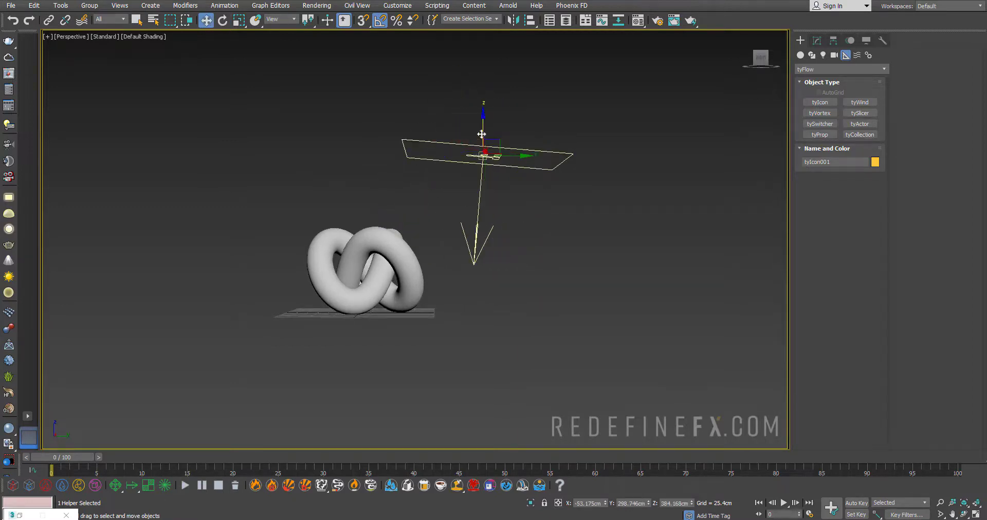
{"action": "middle_click_drag", "start_coordinate": [491, 154], "coordinate": [389, 162], "text": "alt"}
{"action": "key", "text": "r"}
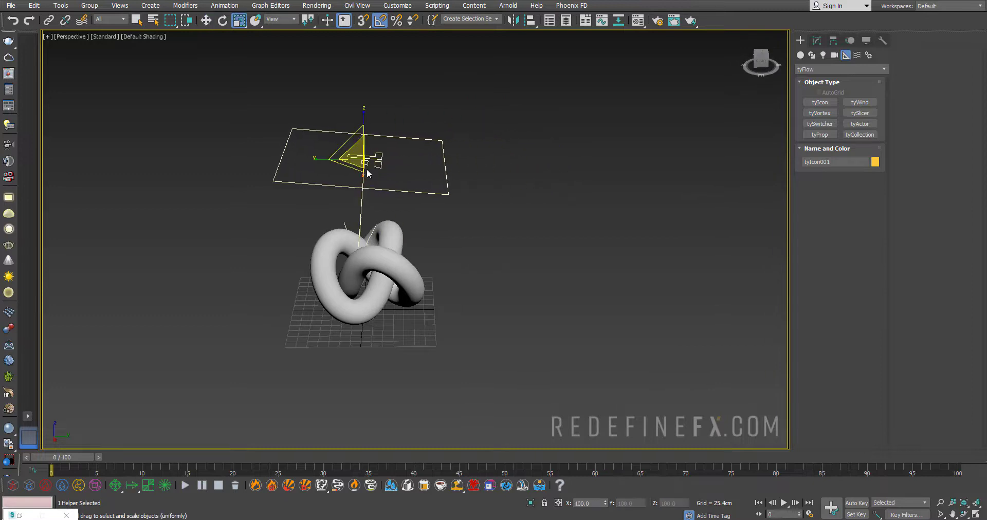
{"action": "left_click_drag", "start_coordinate": [368, 156], "coordinate": [383, 138]}
- Create a tyFlow object beside the torus knot with its editor open
{"action": "left_click", "coordinate": [801, 56]}
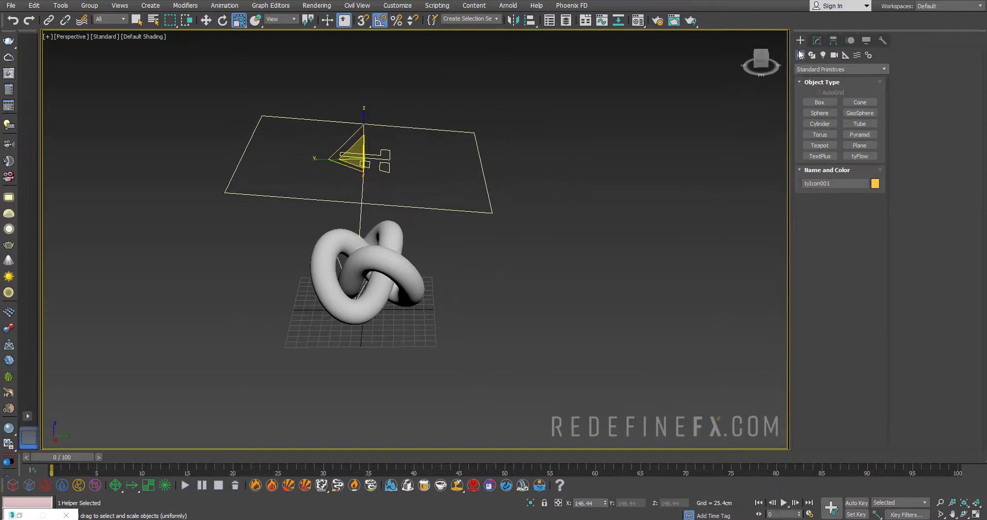
{"action": "left_click", "coordinate": [871, 157]}
{"action": "left_click_drag", "start_coordinate": [517, 281], "coordinate": [528, 296]}
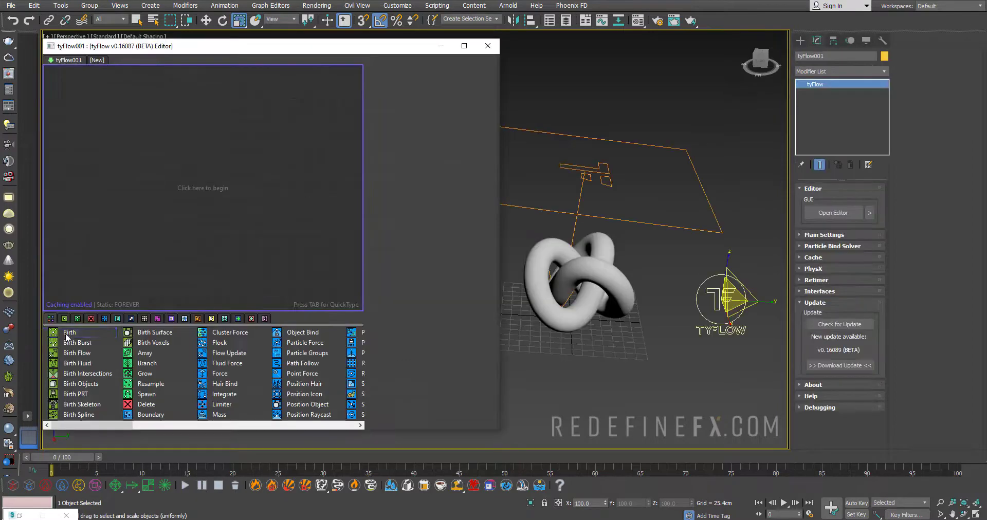
- Add a Birth operator in a new event and set its end frame to 10 and its total to 30000 particles
{"action": "left_click_drag", "start_coordinate": [69, 332], "coordinate": [82, 109]}
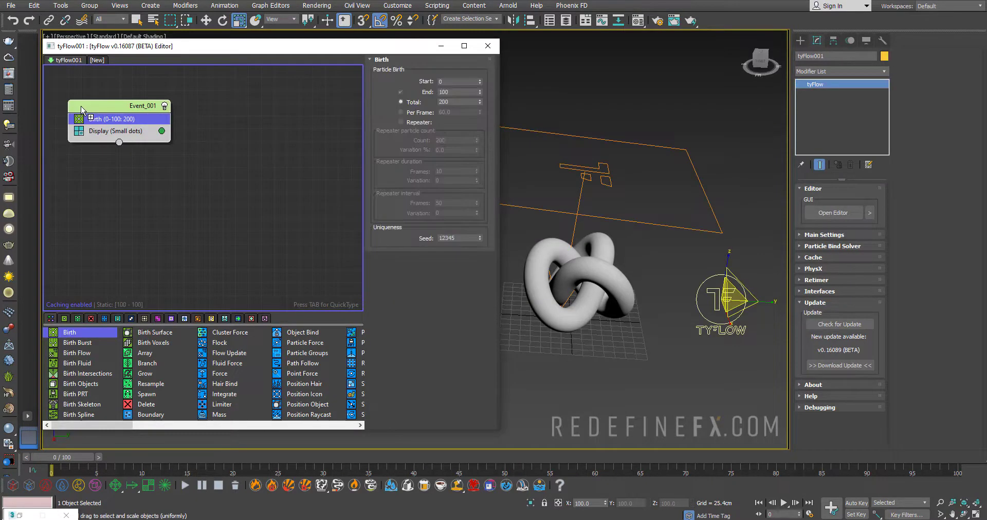
{"action": "double_click", "coordinate": [446, 81]}
{"action": "double_click", "coordinate": [448, 92]}
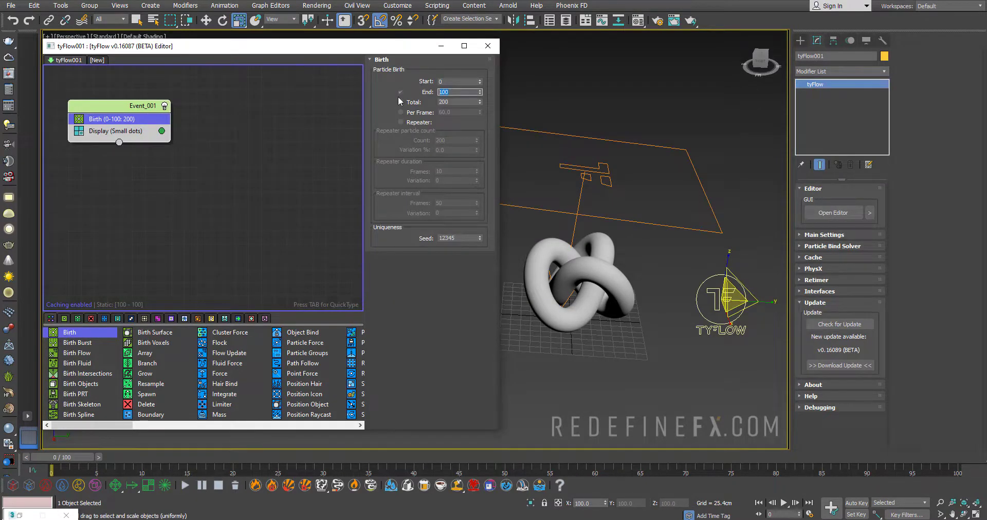
{"action": "double_click", "coordinate": [455, 102]}
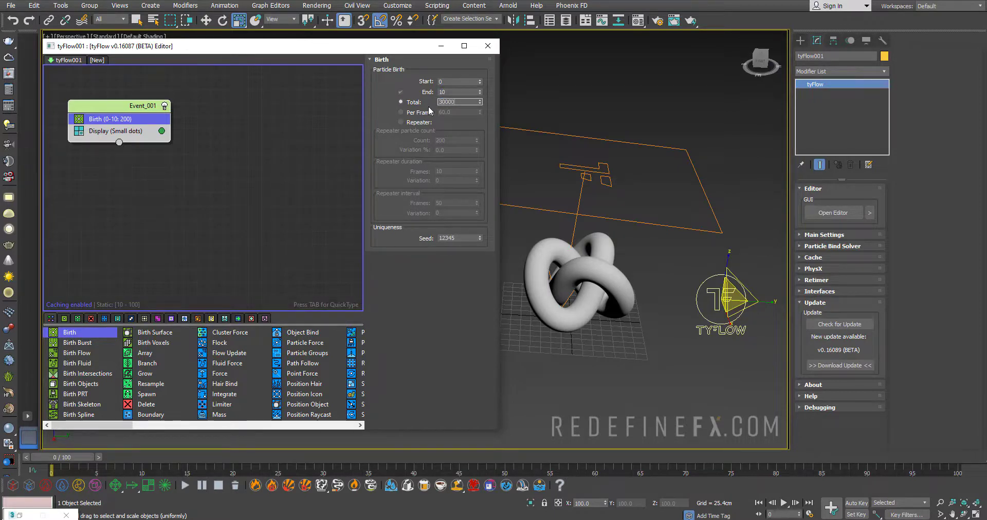
- Add a Position Raycast operator after Birth, using the tyIcon as origin object and the torus knot as target
{"action": "left_click", "coordinate": [294, 419]}
{"action": "left_click_drag", "start_coordinate": [309, 414], "coordinate": [90, 133]}
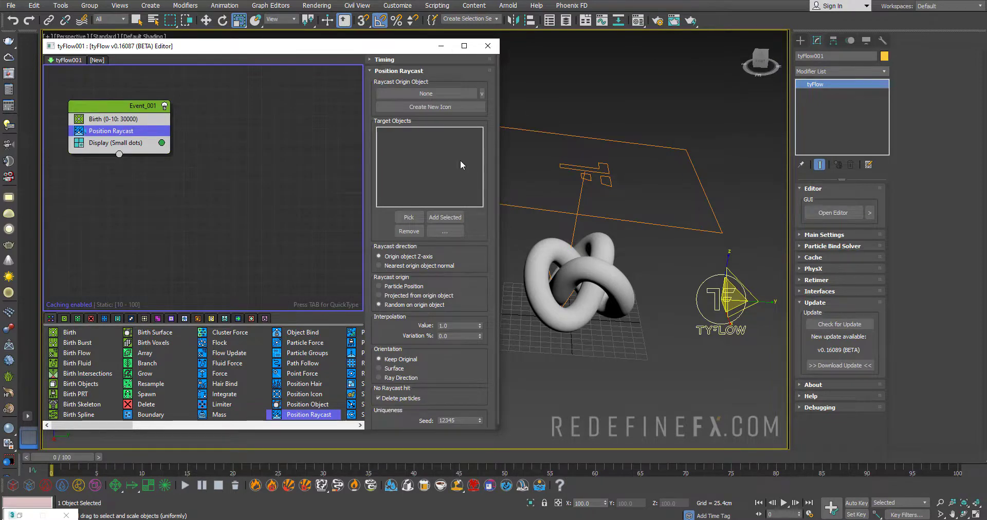
{"action": "left_click", "coordinate": [427, 93]}
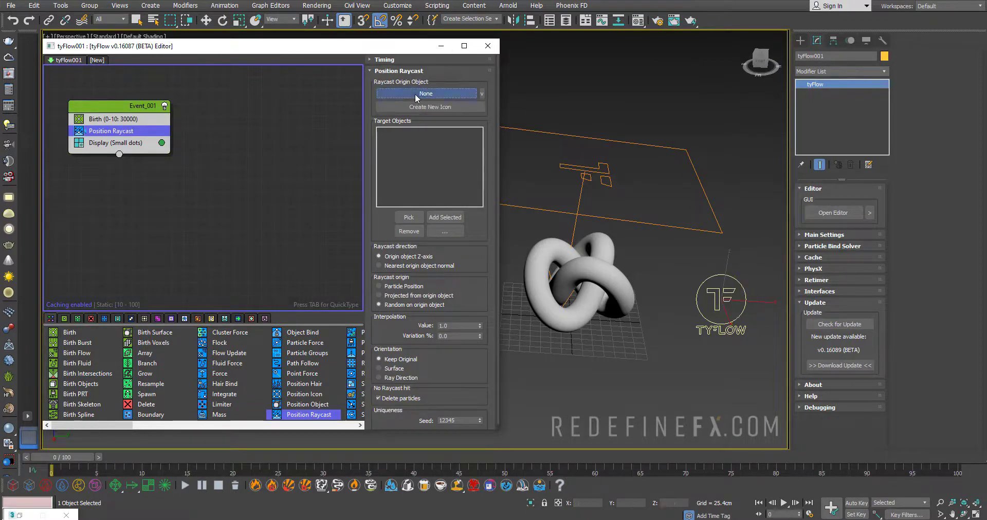
{"action": "left_click", "coordinate": [537, 131]}
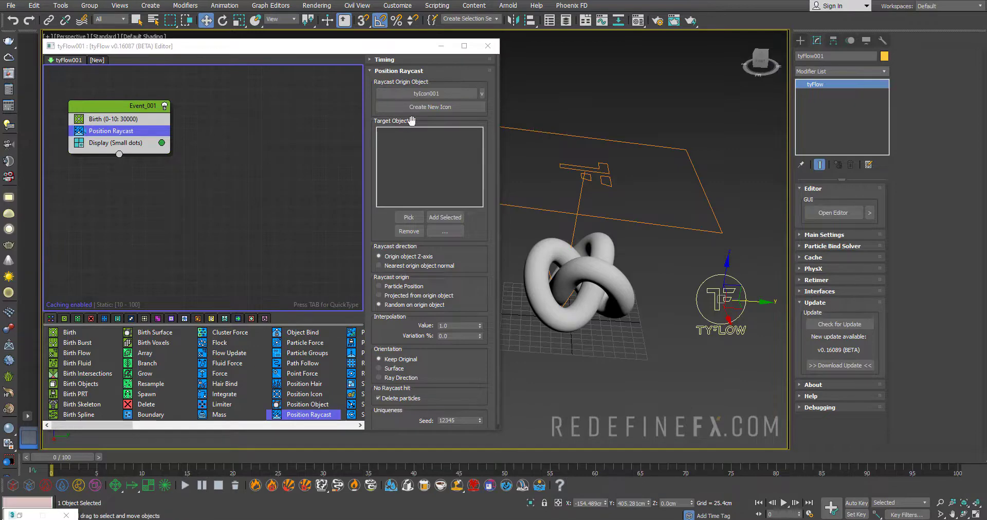
{"action": "left_click", "coordinate": [409, 218]}
{"action": "left_click", "coordinate": [599, 276]}
- Examine the raycast particles on the torus knot from several angles and check them up to frame 10
{"action": "middle_click_drag", "start_coordinate": [599, 275], "coordinate": [601, 242], "text": "alt"}
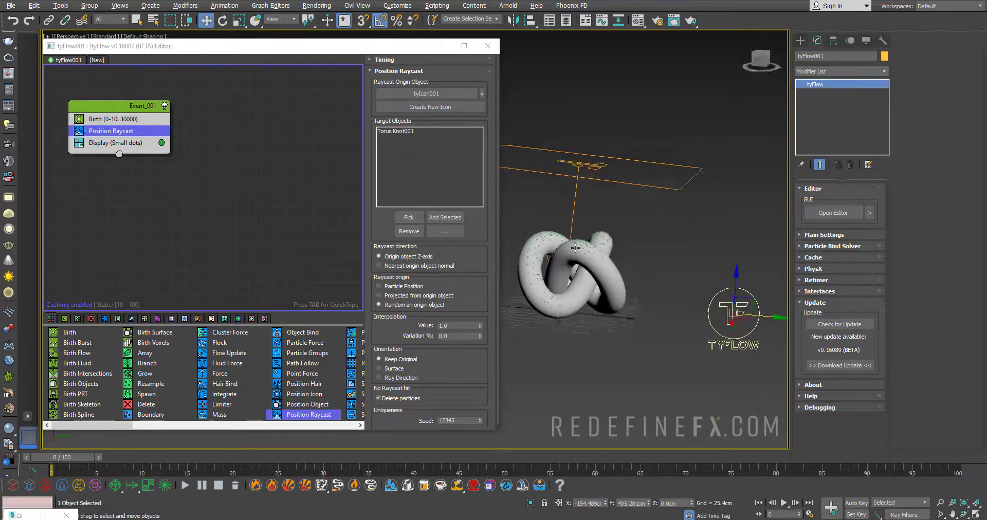
{"action": "middle_click_drag", "start_coordinate": [599, 204], "coordinate": [517, 136], "text": "alt"}
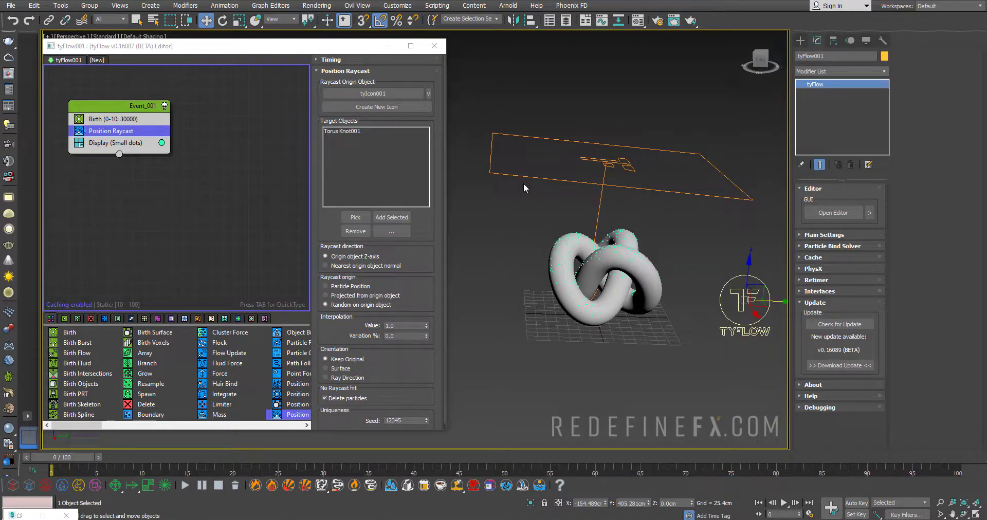
{"action": "middle_click_drag", "start_coordinate": [699, 194], "coordinate": [645, 157], "text": "alt"}
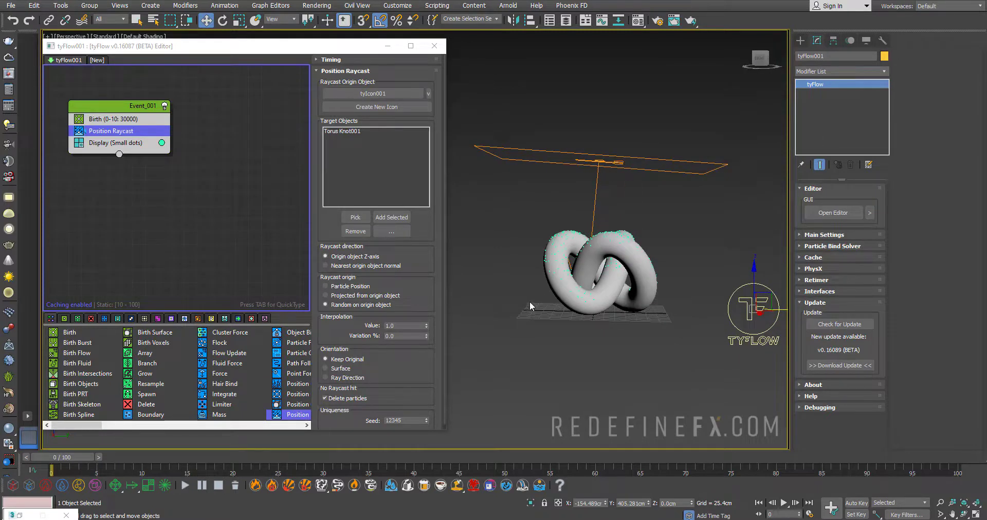
{"action": "middle_click_drag", "start_coordinate": [604, 254], "coordinate": [597, 211], "text": "alt"}
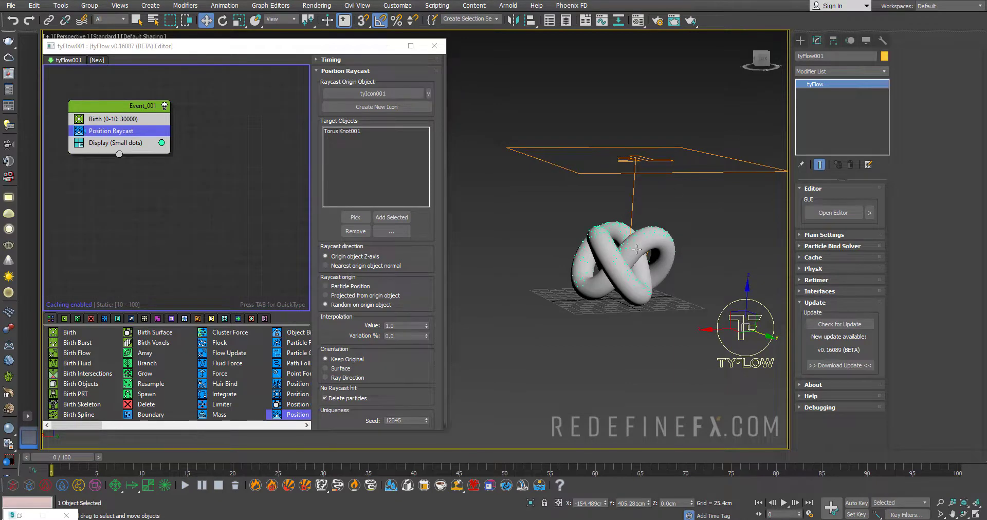
{"action": "scroll", "coordinate": [653, 239], "scroll_direction": "up", "scroll_amount": 4}
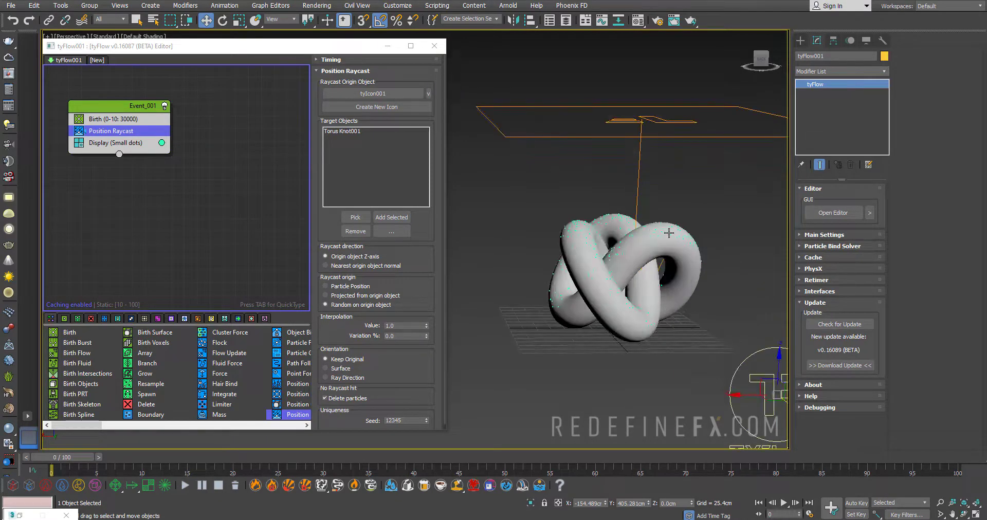
{"action": "scroll", "coordinate": [668, 234], "scroll_direction": "up", "scroll_amount": 6}
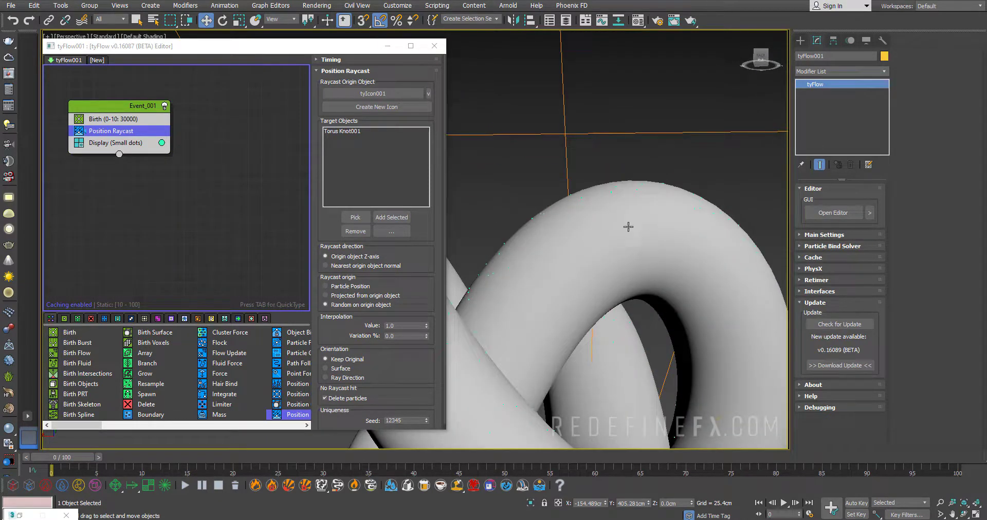
{"action": "scroll", "coordinate": [628, 226], "scroll_direction": "down", "scroll_amount": 8}
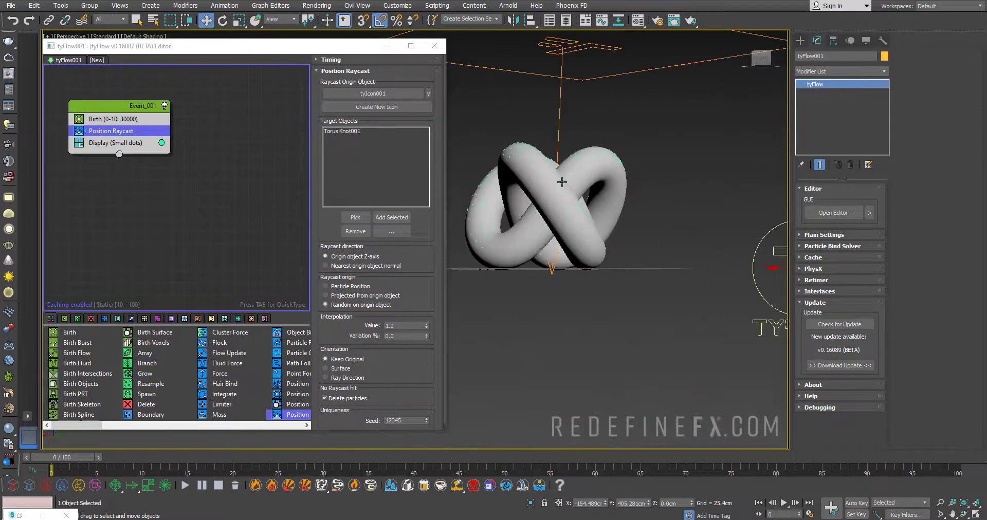
{"action": "middle_click_drag", "start_coordinate": [562, 182], "coordinate": [543, 230], "text": "alt"}
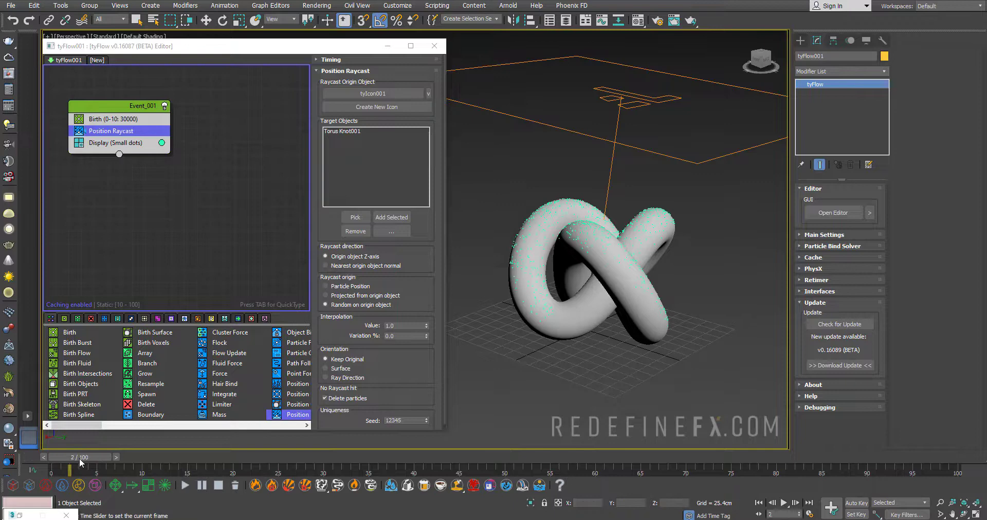
{"action": "left_click_drag", "start_coordinate": [56, 462], "coordinate": [147, 462]}
- Add a Spread operator to the event below Position Raycast
{"action": "middle_click_drag", "start_coordinate": [637, 256], "coordinate": [556, 199], "text": "alt"}
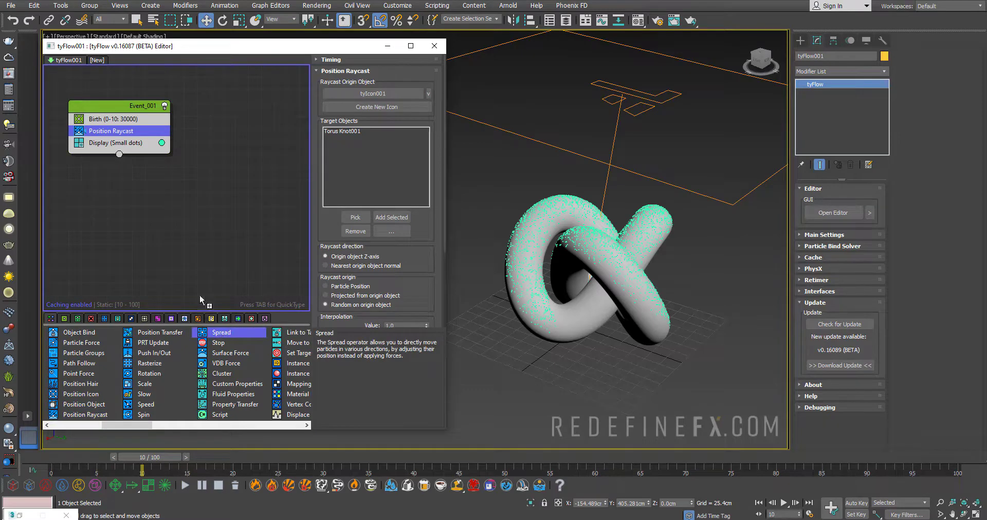
{"action": "left_click_drag", "start_coordinate": [201, 300], "coordinate": [112, 144]}
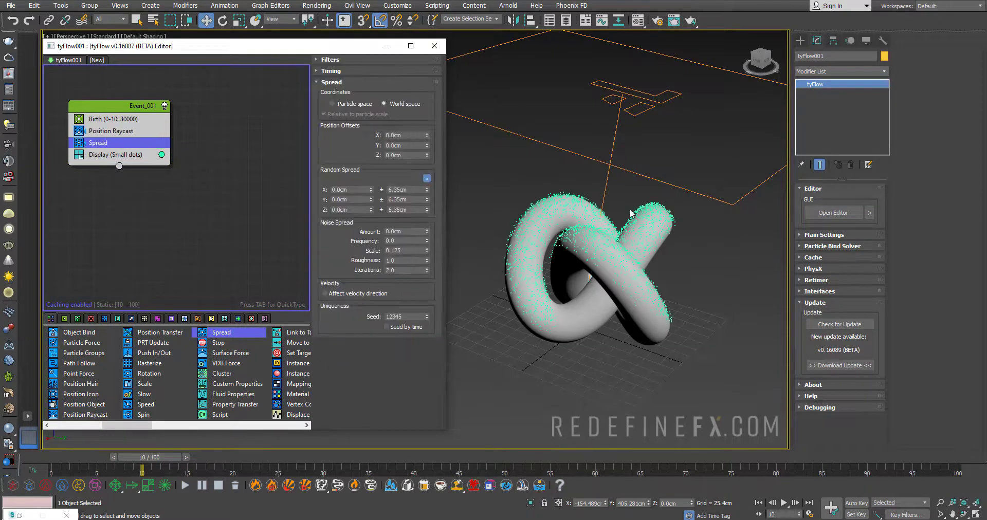
- Inspect up close how the spread particles sit along the upper surface of the torus knot
{"action": "middle_click_drag", "start_coordinate": [633, 208], "coordinate": [636, 181], "text": "alt"}
{"action": "scroll", "coordinate": [581, 214], "scroll_direction": "up", "scroll_amount": 5}
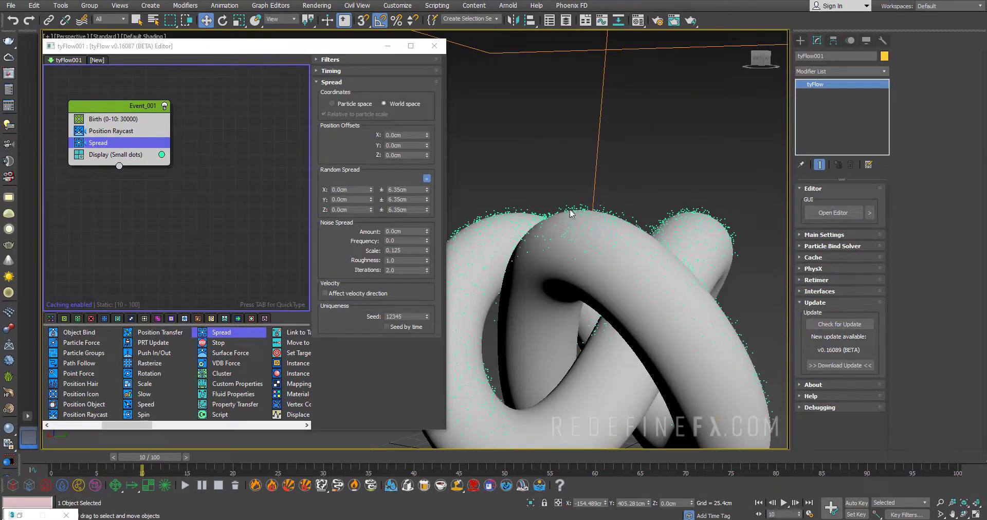
{"action": "middle_click_drag", "start_coordinate": [502, 191], "coordinate": [551, 169]}
{"action": "scroll", "coordinate": [555, 181], "scroll_direction": "up", "scroll_amount": 4}
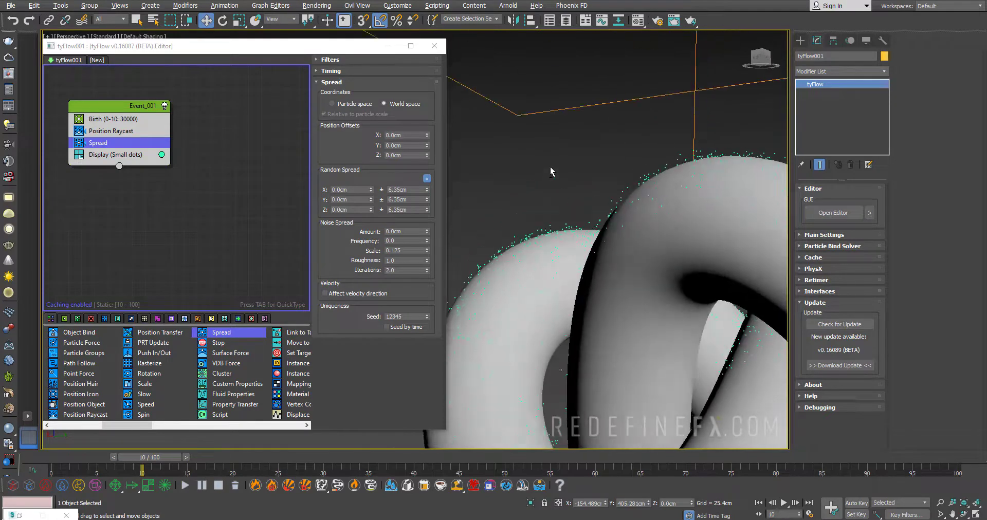
{"action": "middle_click_drag", "start_coordinate": [557, 229], "coordinate": [518, 223]}
{"action": "scroll", "coordinate": [520, 222], "scroll_direction": "up", "scroll_amount": 3}
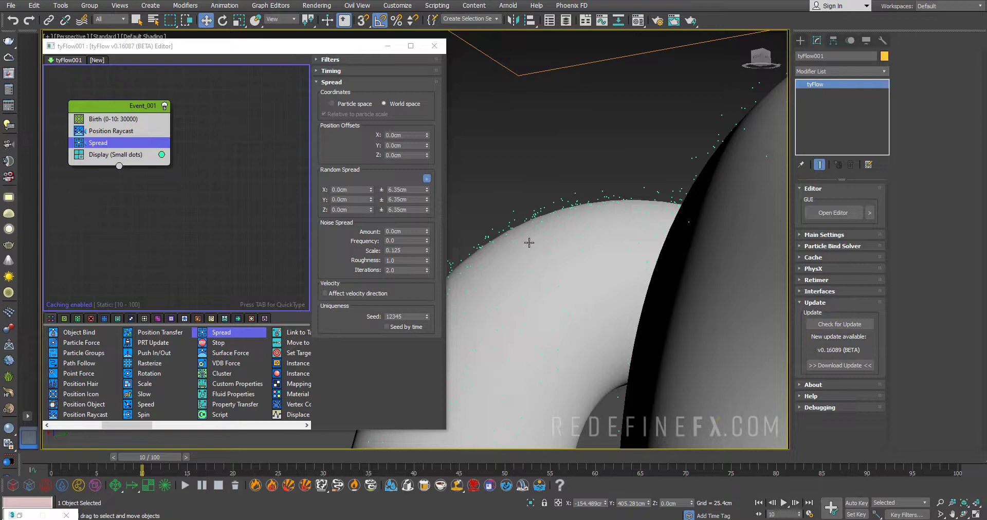
{"action": "scroll", "coordinate": [508, 235], "scroll_direction": "down", "scroll_amount": 5}
{"action": "scroll", "coordinate": [576, 152], "scroll_direction": "up", "scroll_amount": 3}
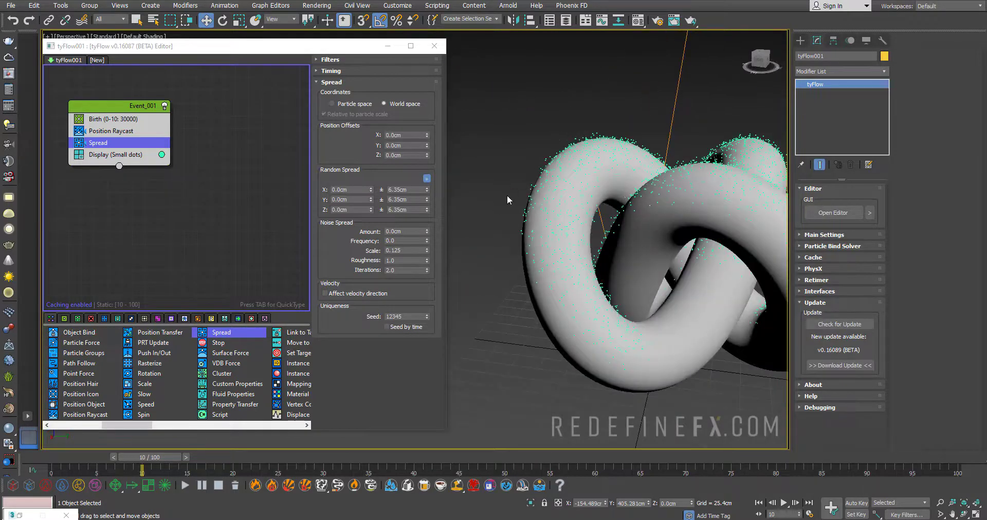
{"action": "scroll", "coordinate": [647, 159], "scroll_direction": "down", "scroll_amount": 5}
- Create a tyMesher object in front of the torus knot
{"action": "left_click", "coordinate": [800, 41]}
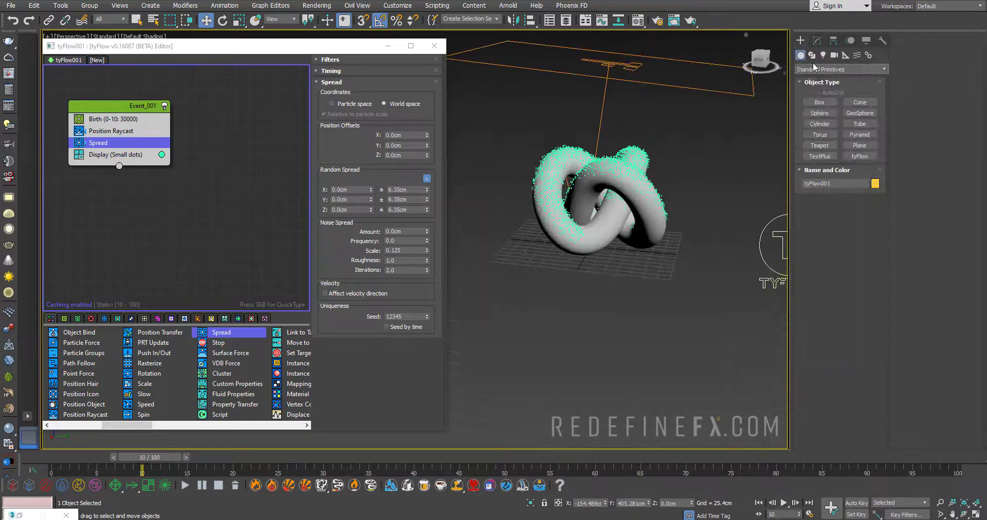
{"action": "left_click", "coordinate": [818, 70]}
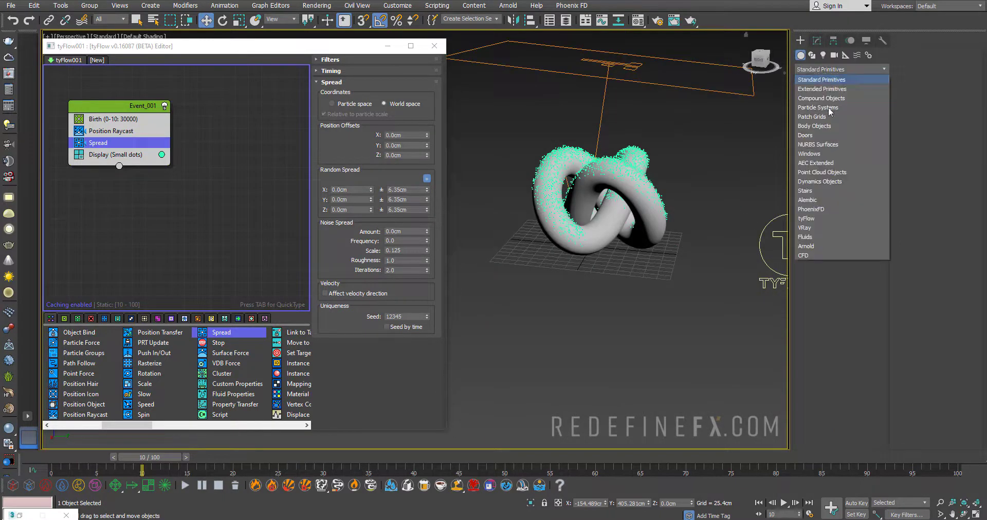
{"action": "left_click", "coordinate": [806, 221]}
{"action": "left_click", "coordinate": [860, 103]}
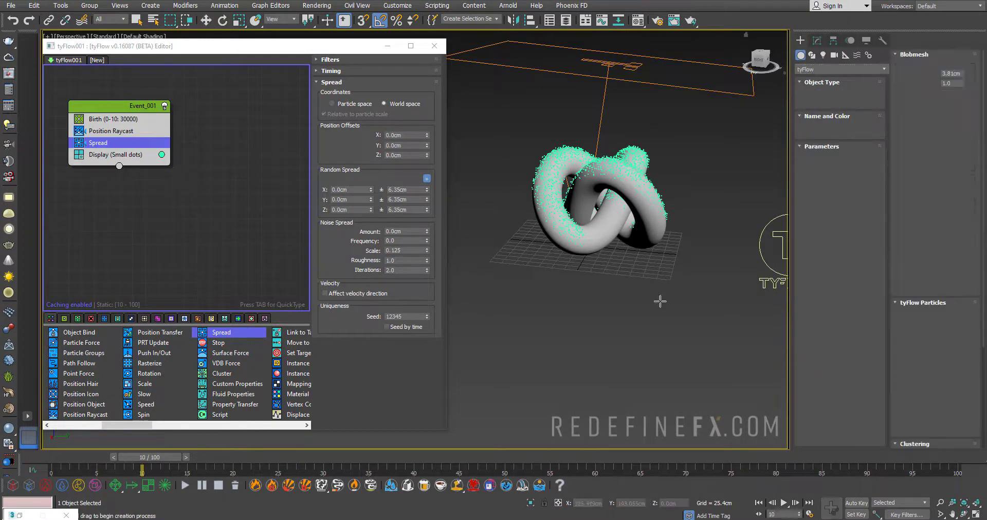
{"action": "left_click", "coordinate": [645, 304]}
{"action": "middle_click_drag", "start_coordinate": [722, 326], "coordinate": [692, 311]}
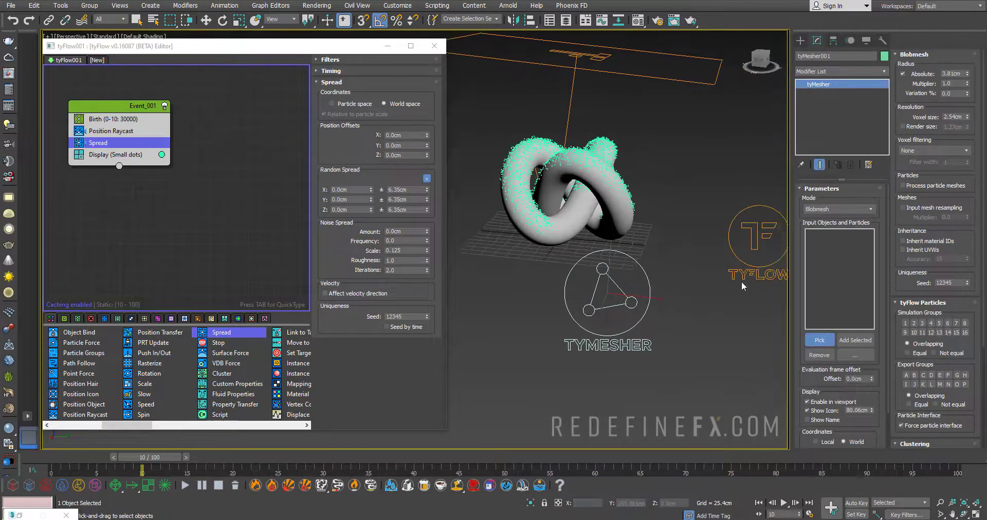
- Add the tyFlow object to the tyMesher's inputs and set its voxel filtering to Mean
{"action": "left_click", "coordinate": [740, 278]}
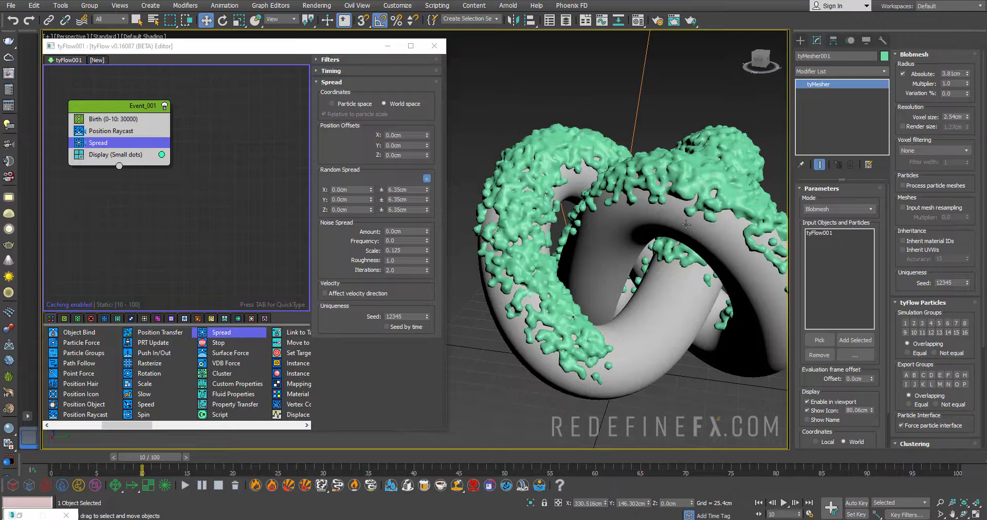
{"action": "middle_click_drag", "start_coordinate": [686, 225], "coordinate": [646, 194], "text": "alt"}
{"action": "left_click", "coordinate": [924, 149]}
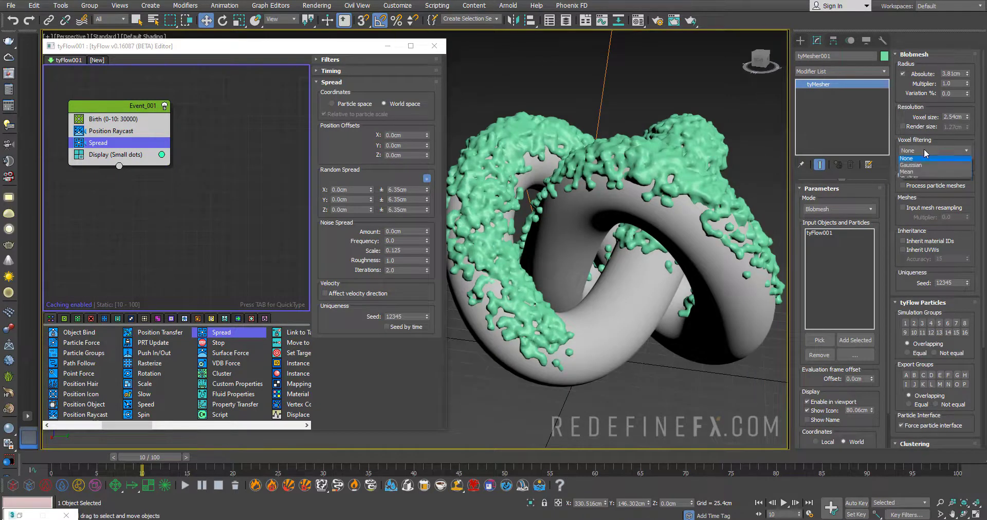
{"action": "left_click", "coordinate": [913, 174]}
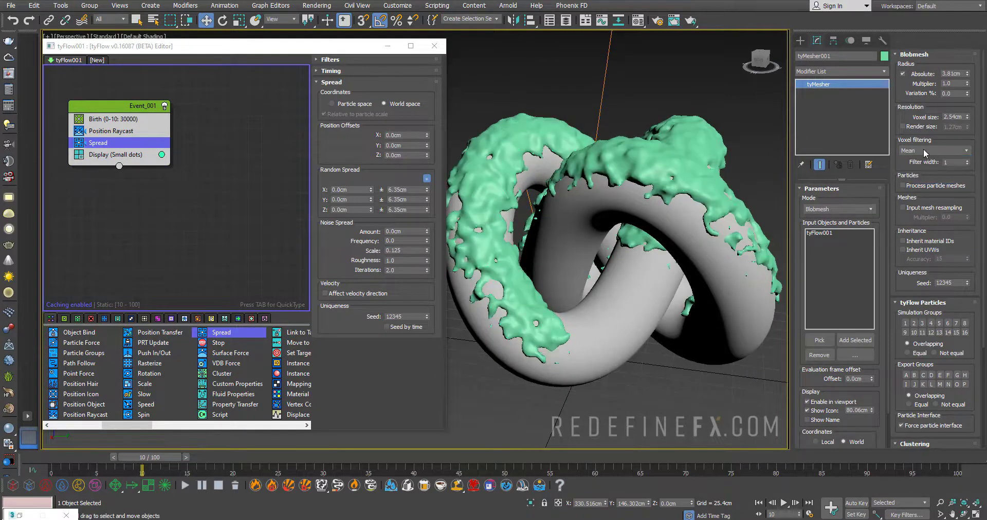
- Try Gaussian voxel filtering on the tyMesher mesh and switch it back to Mean
{"action": "left_click", "coordinate": [924, 151]}
{"action": "left_click", "coordinate": [913, 164]}
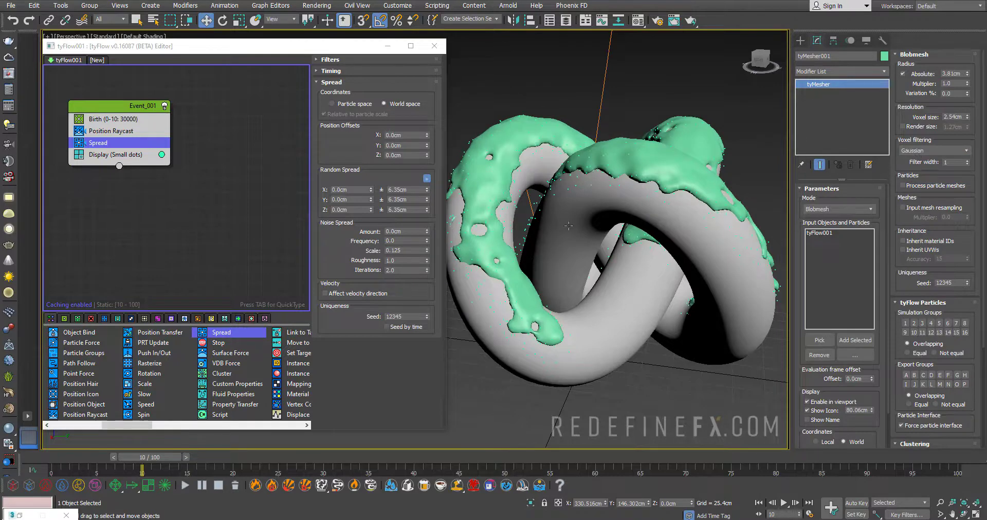
{"action": "middle_click_drag", "start_coordinate": [568, 225], "coordinate": [576, 268], "text": "alt"}
{"action": "left_click", "coordinate": [924, 150]}
{"action": "left_click", "coordinate": [913, 174]}
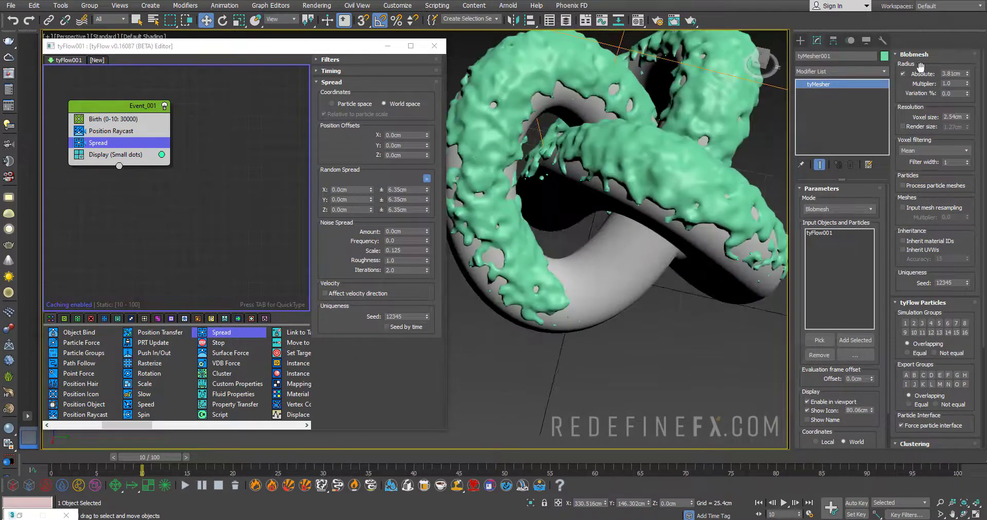
- Set the blobmesh radius multiplier to 1.27 and the voxel size to 3.607 cm
{"action": "left_click_drag", "start_coordinate": [967, 84], "coordinate": [963, 74]}
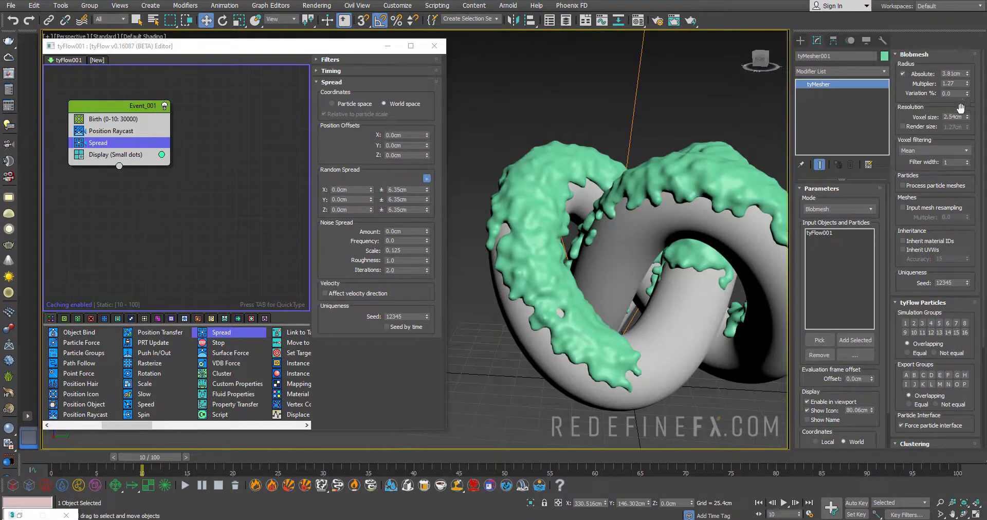
{"action": "left_click_drag", "start_coordinate": [968, 118], "coordinate": [957, 100]}
{"action": "middle_click_drag", "start_coordinate": [597, 98], "coordinate": [471, 114], "text": "alt"}
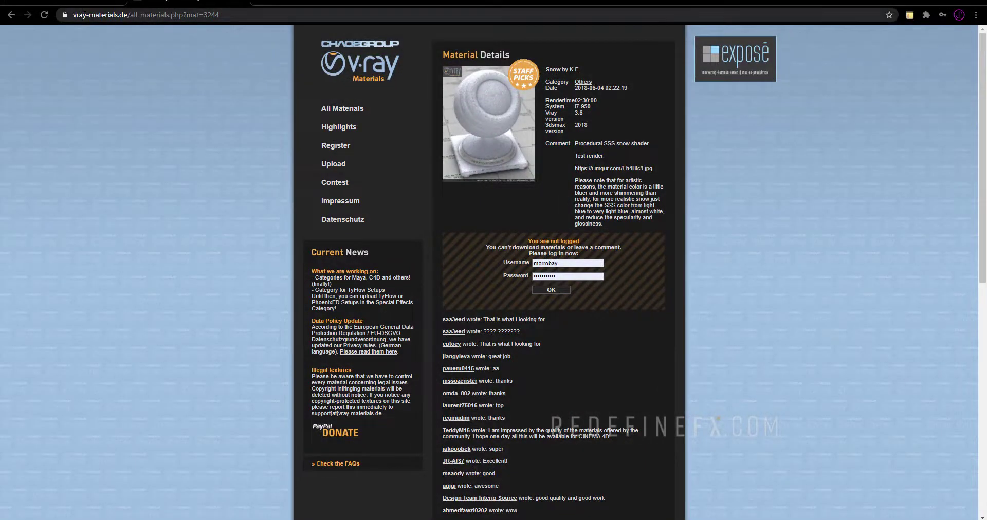
- View the Snow material's page and address on vray-materials.de in the web browser
{"action": "left_click", "coordinate": [153, 16]}
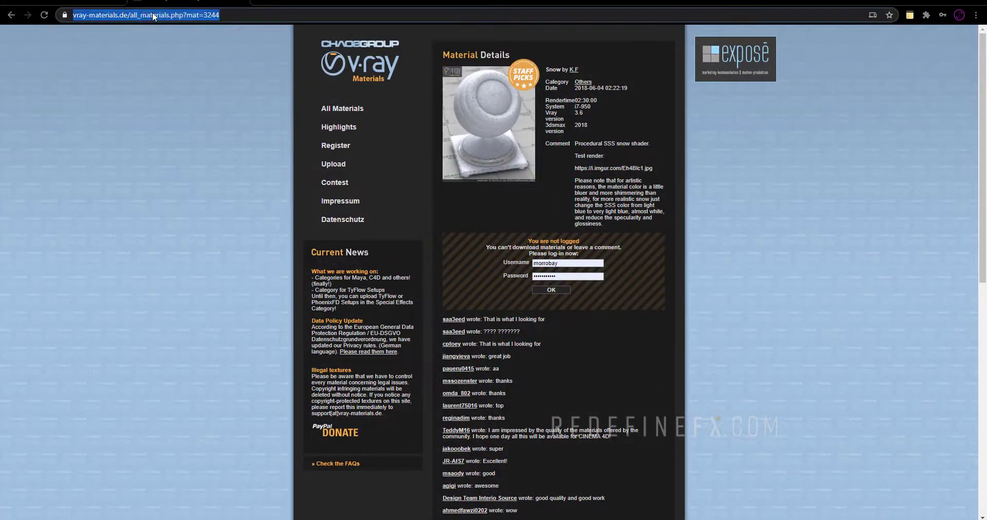
{"action": "left_click", "coordinate": [743, 171]}
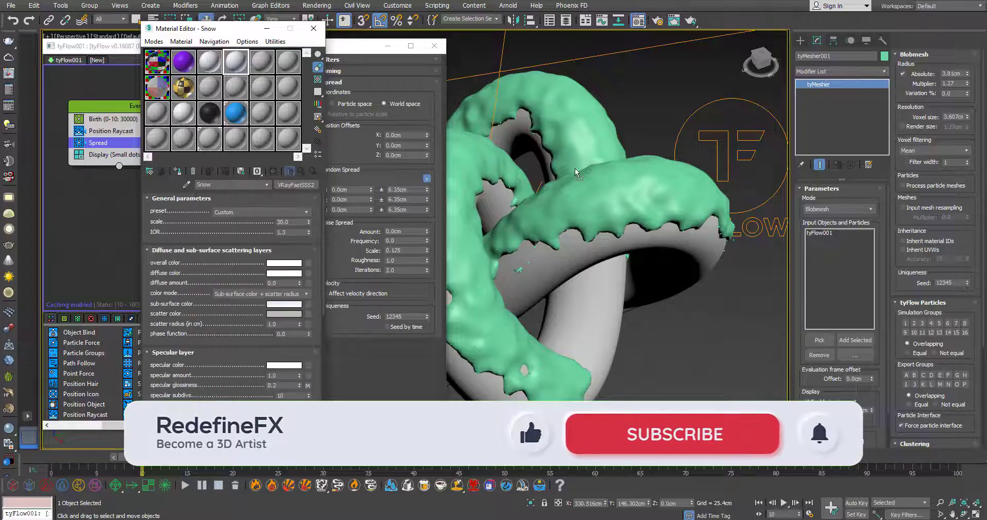
- Assign the Snow material to the tyMesher mesh and the black material to the torus knot
{"action": "left_click_drag", "start_coordinate": [575, 170], "coordinate": [574, 170]}
{"action": "left_click_drag", "start_coordinate": [211, 114], "coordinate": [591, 319]}
- Unhide the blue backdrop and the lights, and start an interactive render in the perspective viewport
{"action": "right_click", "coordinate": [646, 309]}
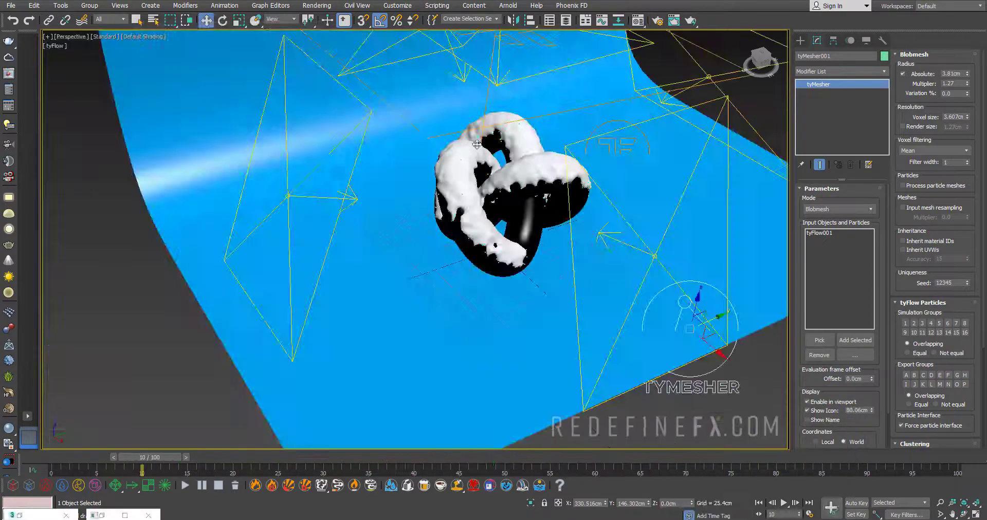
{"action": "scroll", "coordinate": [477, 144], "scroll_direction": "down", "scroll_amount": 4}
{"action": "middle_click_drag", "start_coordinate": [422, 188], "coordinate": [452, 170], "text": "alt"}
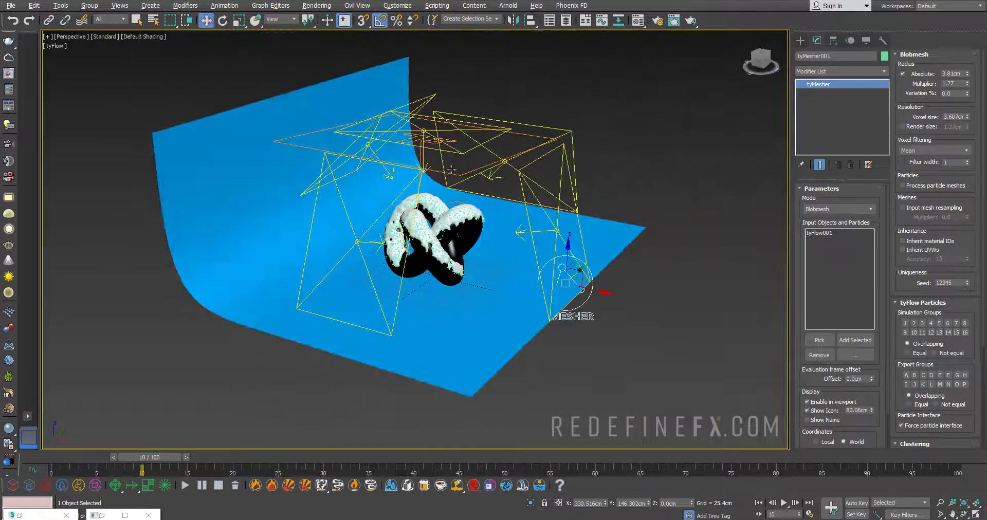
{"action": "left_click", "coordinate": [103, 39]}
{"action": "left_click", "coordinate": [129, 60]}
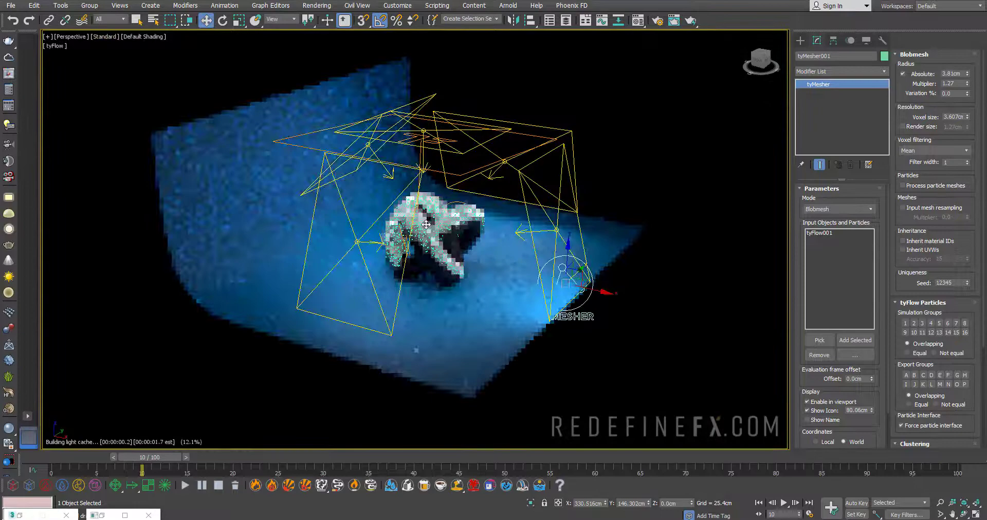
- Examine the rendered snow on the torus knot up close and from the front
{"action": "scroll", "coordinate": [427, 225], "scroll_direction": "up", "scroll_amount": 8}
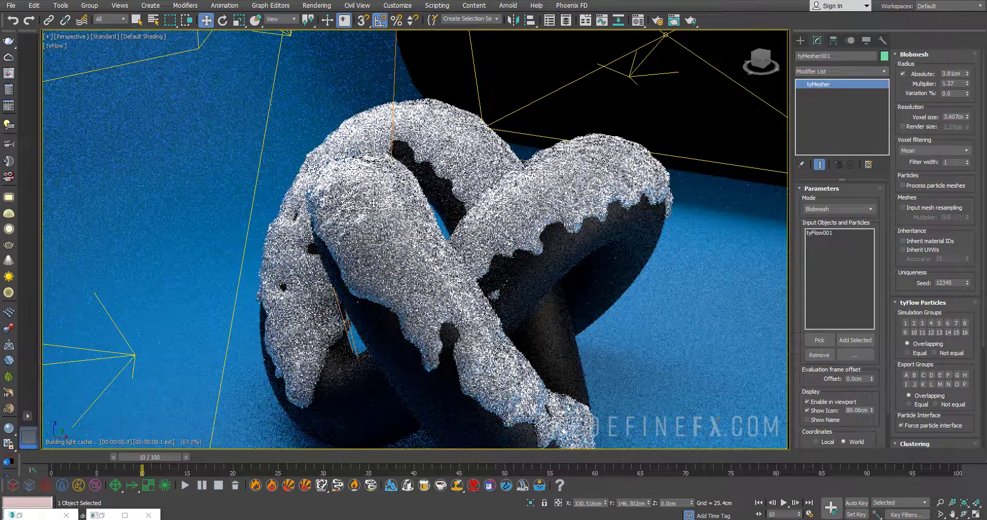
{"action": "scroll", "coordinate": [485, 161], "scroll_direction": "down", "scroll_amount": 5}
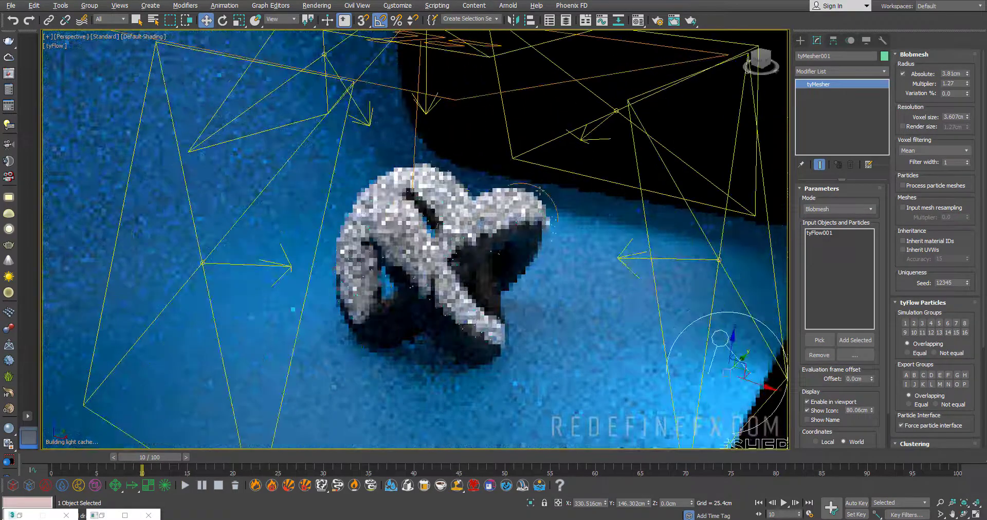
{"action": "middle_click_drag", "start_coordinate": [555, 172], "coordinate": [493, 196], "text": "alt"}
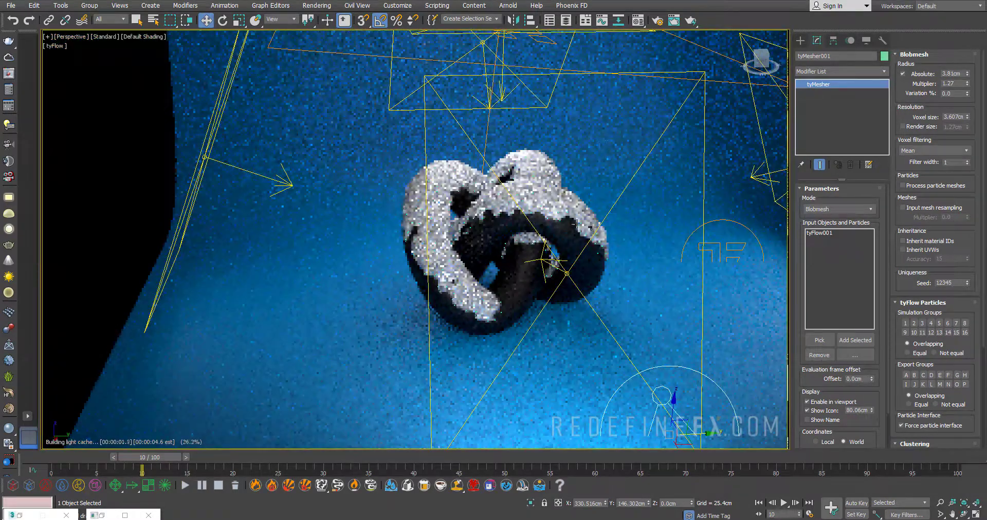
{"action": "middle_click_drag", "start_coordinate": [577, 224], "coordinate": [452, 213]}
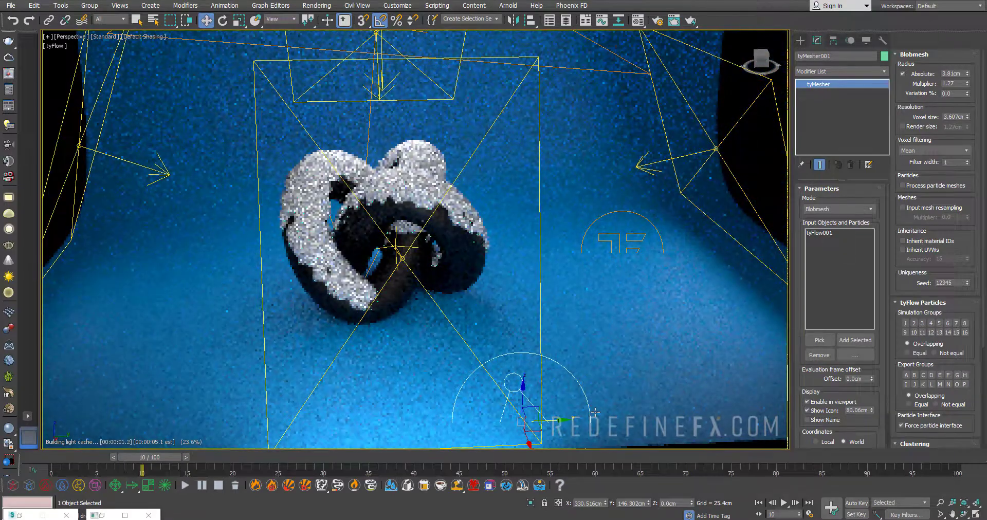